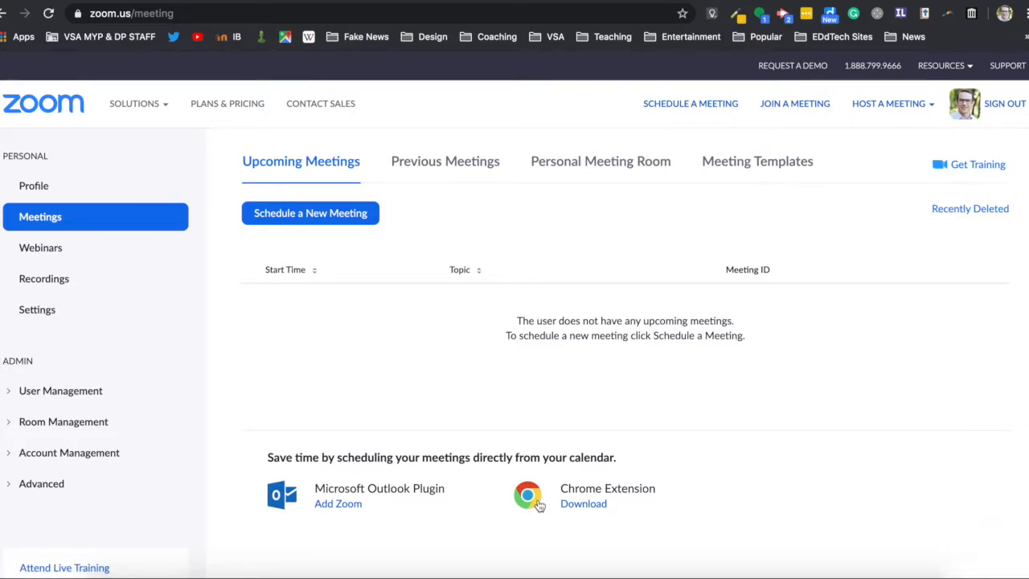
Begin scheduling a new meeting with the topic "Year 6 Design"
left_click(324, 223)
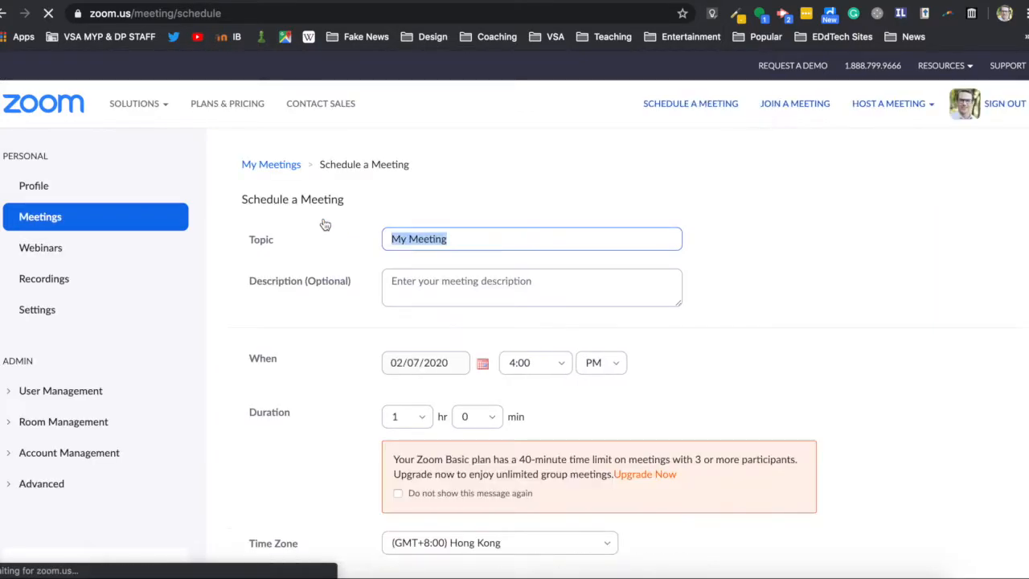
type("Ye")
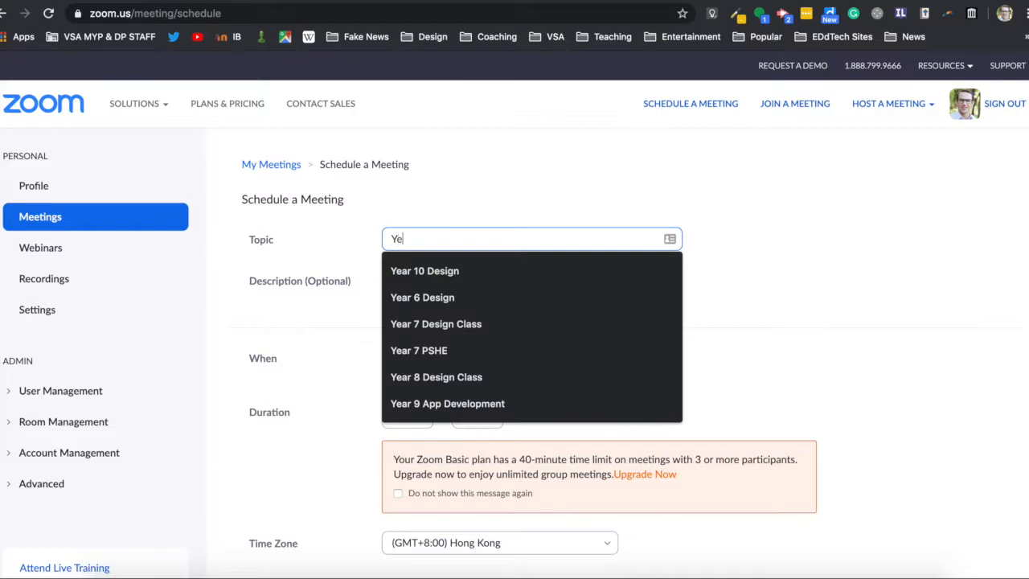
type("ar 6 Design")
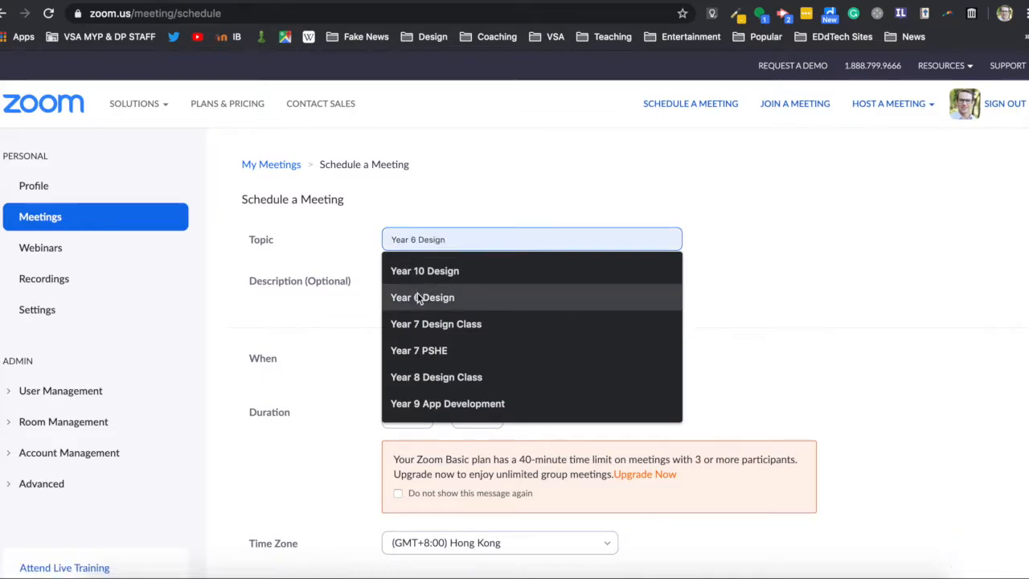
left_click(417, 297)
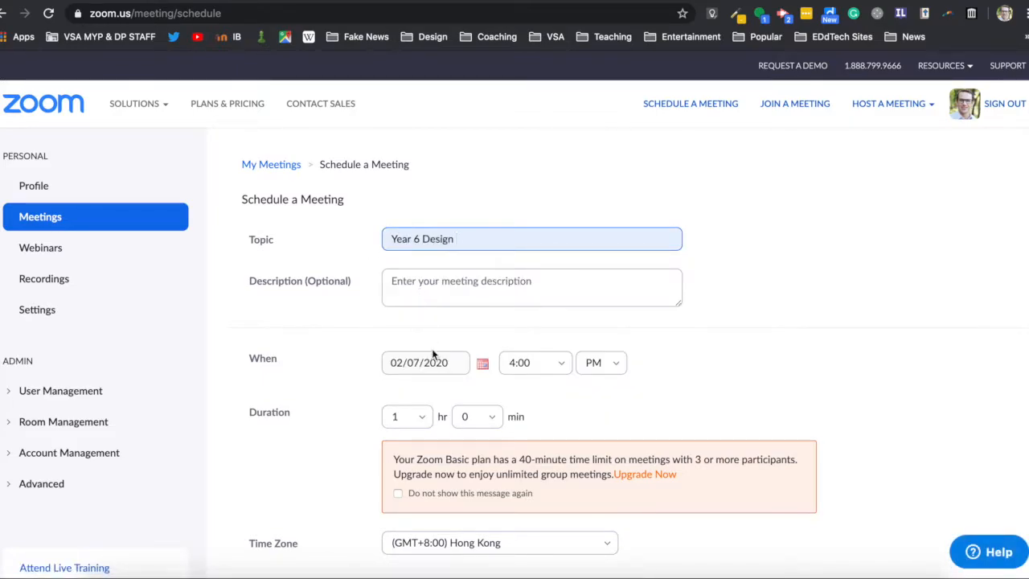
Set the meeting date to 02/11/2020
scroll(432, 354, "down", 2)
left_click(484, 306)
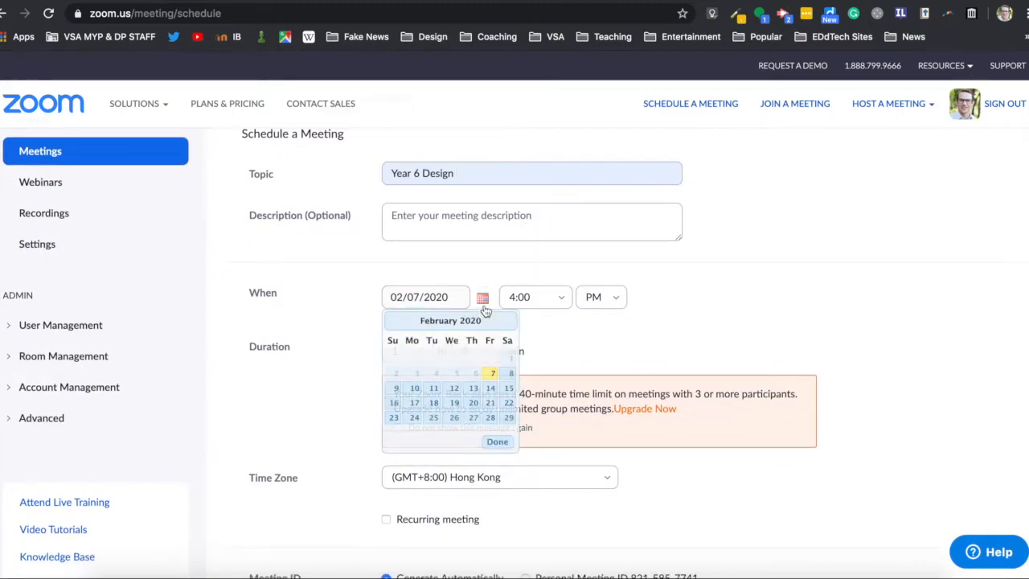
left_click(434, 388)
Try to set the meeting's start time to 9:20 and switch it to AM
left_click(534, 297)
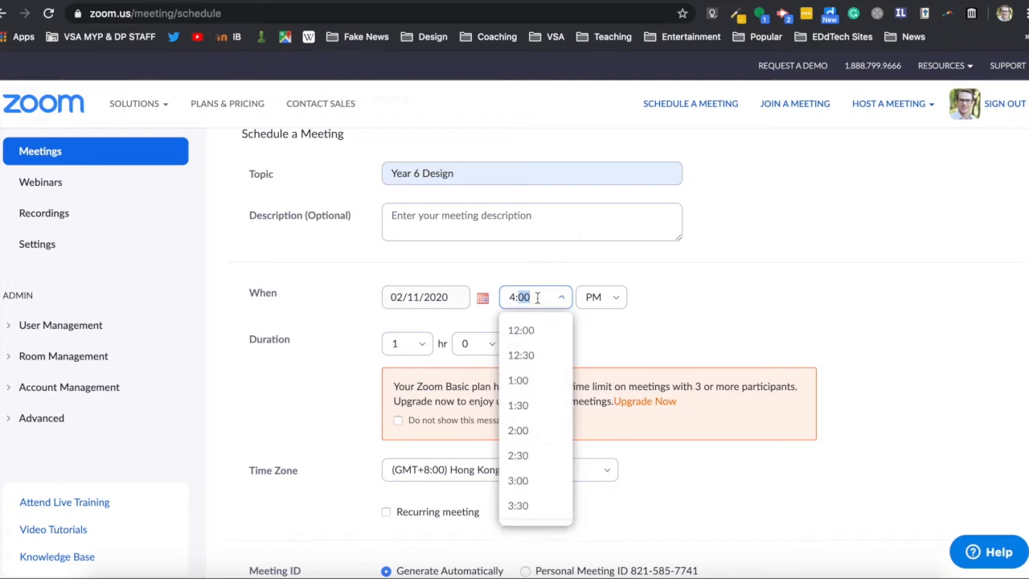
key("BackSpace")
key("BackSpace")
type("9")
left_click(538, 331)
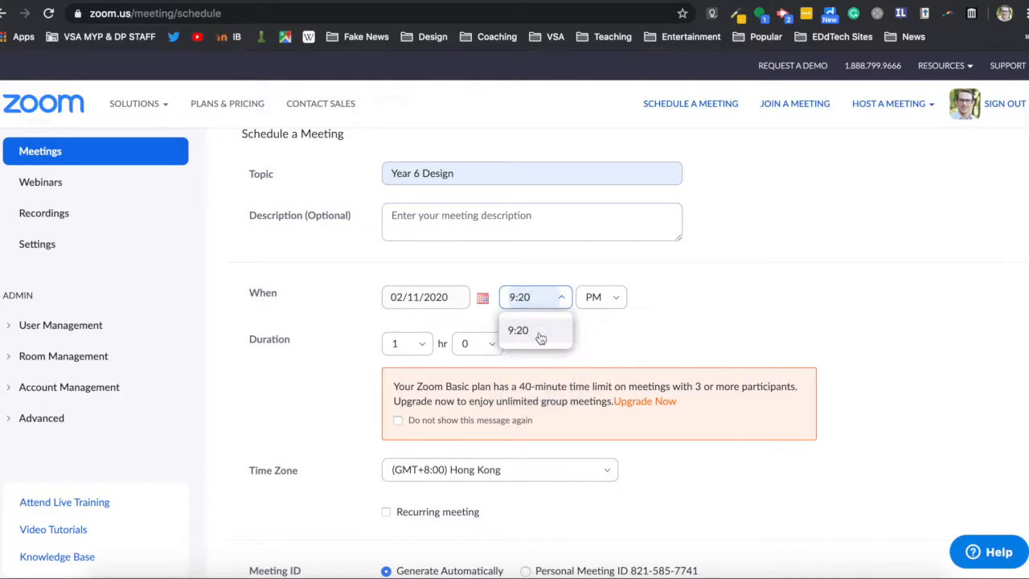
left_click(615, 299)
left_click(593, 328)
Set the meeting duration to 0 hr 45 min
scroll(562, 333, "down", 2)
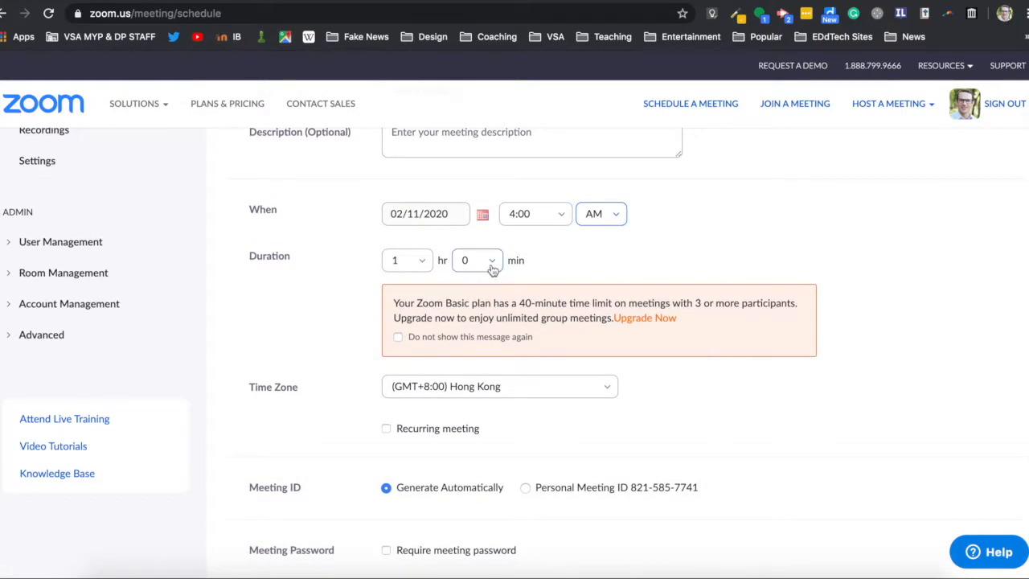
left_click(494, 265)
left_click(466, 368)
left_click(420, 264)
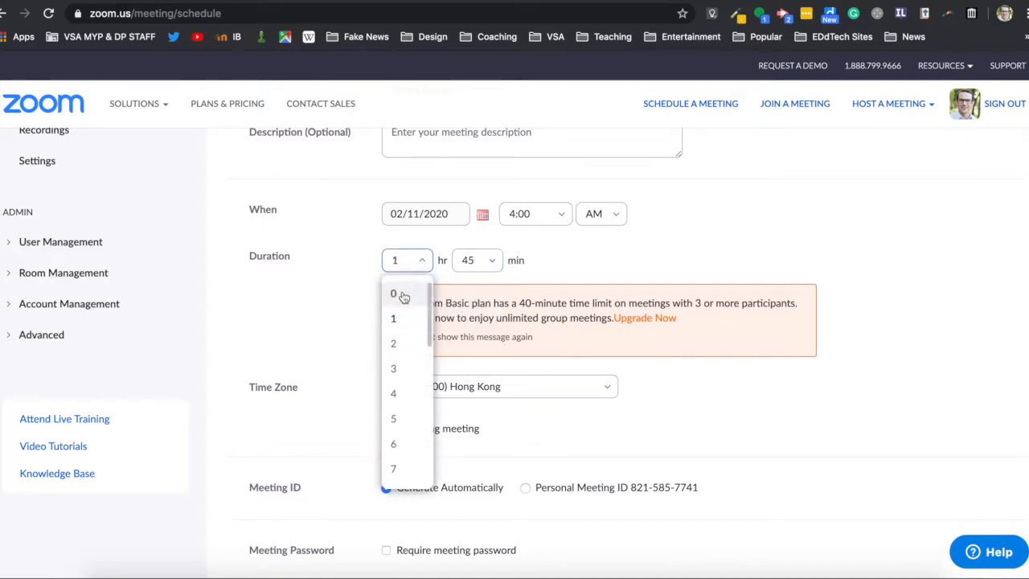
left_click(398, 291)
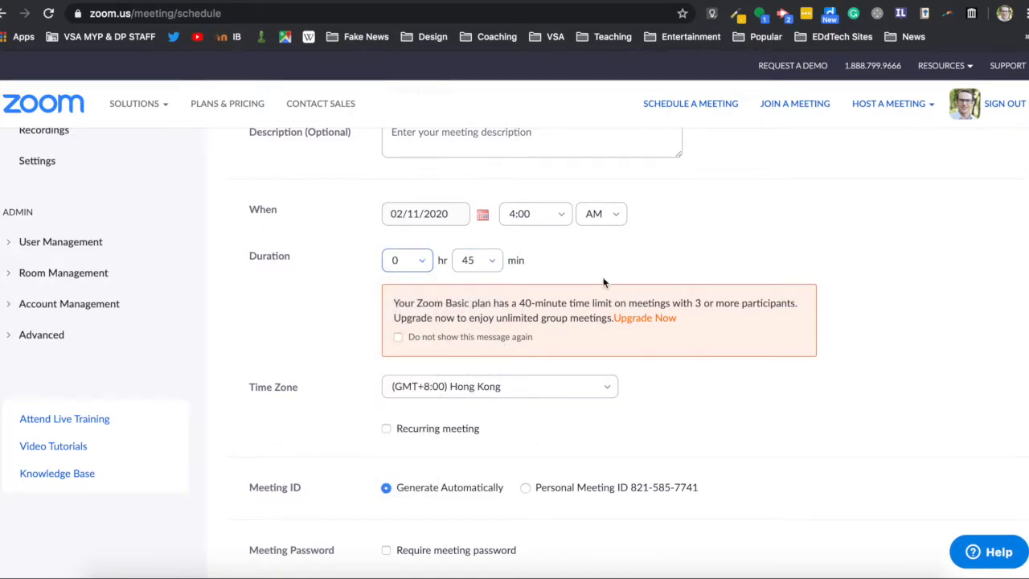
Make the Year 6 Design meeting a recurring meeting
scroll(765, 388, "down", 2)
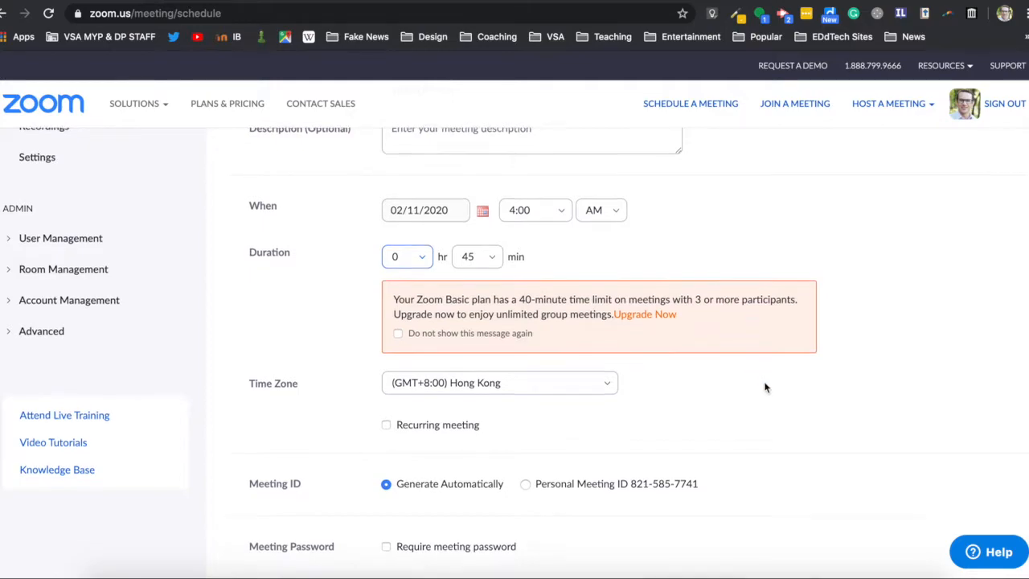
scroll(765, 387, "down", 2)
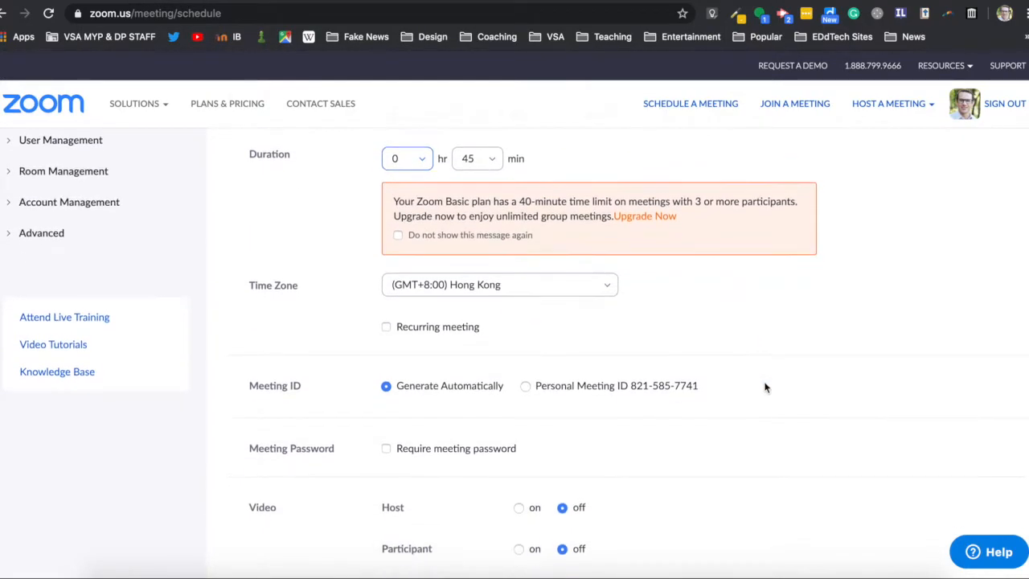
scroll(765, 388, "down", 1)
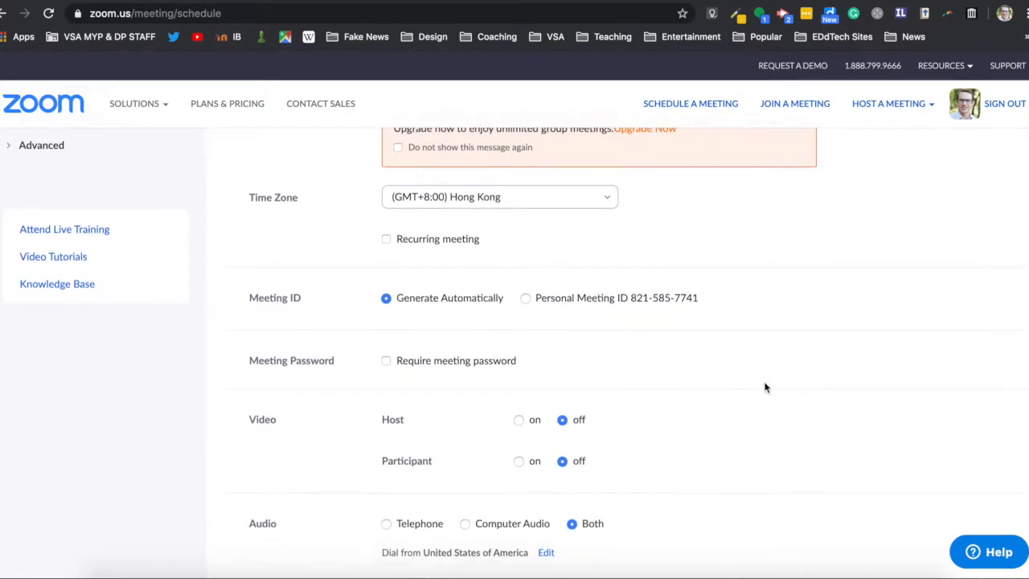
left_click(387, 232)
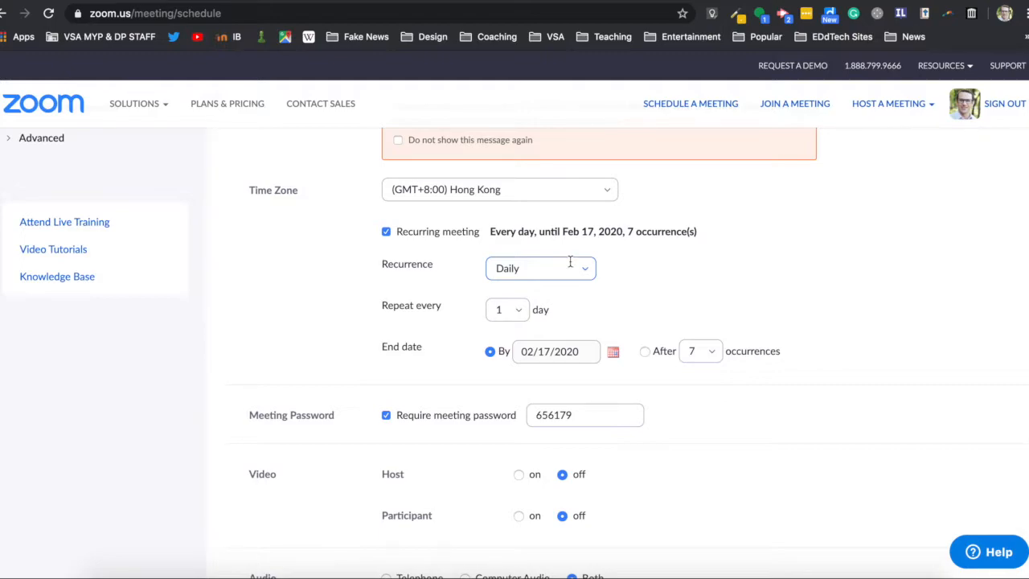
left_click(519, 315)
left_click(561, 306)
End the recurrence after 5 occurrences and make the meeting repeat weekly
left_click(645, 352)
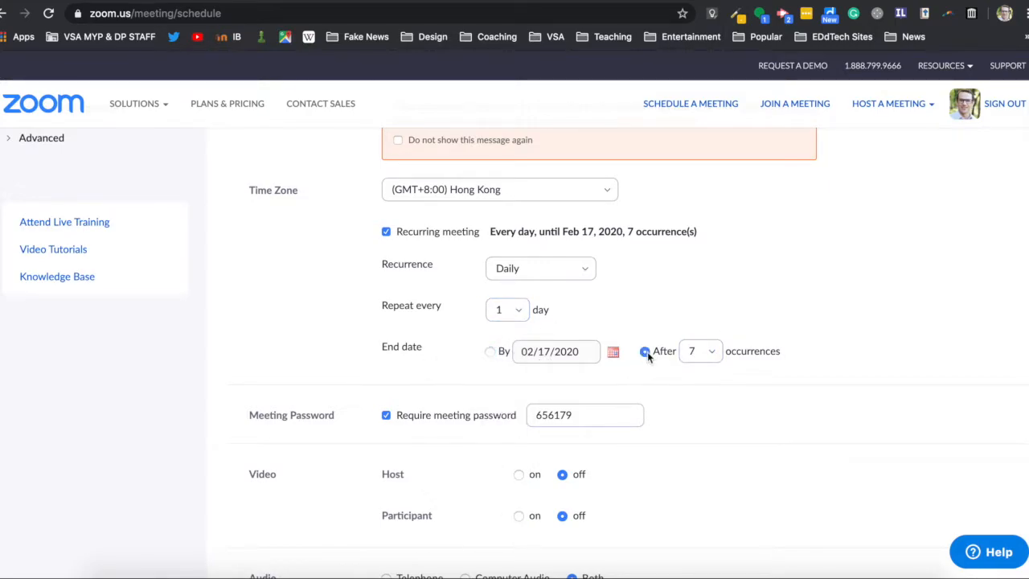
left_click(689, 352)
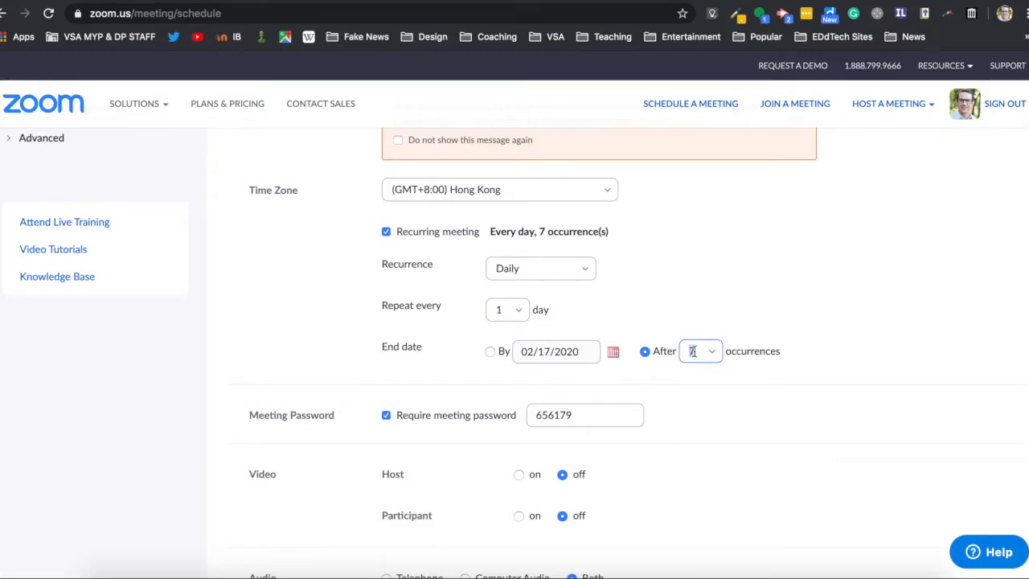
left_click(692, 352)
left_click(704, 242)
left_click(574, 267)
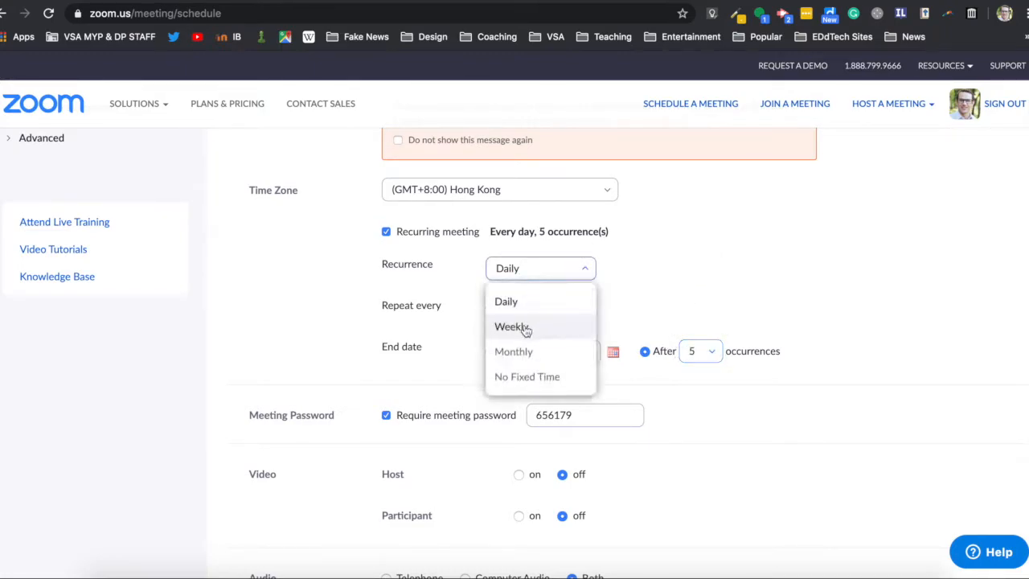
left_click(525, 328)
Turn the host video on, keep the other meeting options at their defaults, and save the meeting
scroll(693, 453, "down", 3)
scroll(693, 453, "down", 2)
scroll(693, 453, "down", 2)
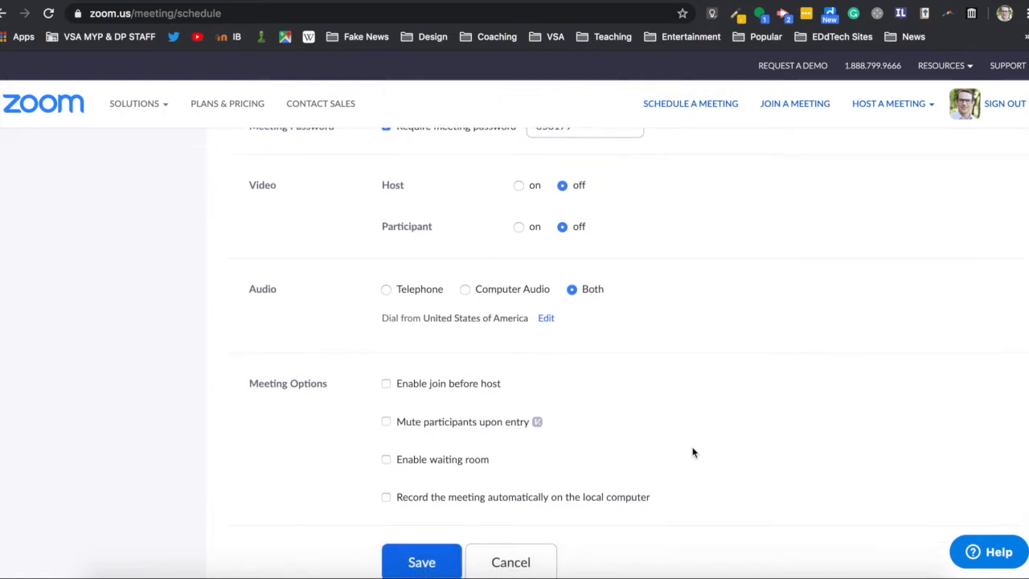
left_click(519, 186)
scroll(605, 227, "down", 2)
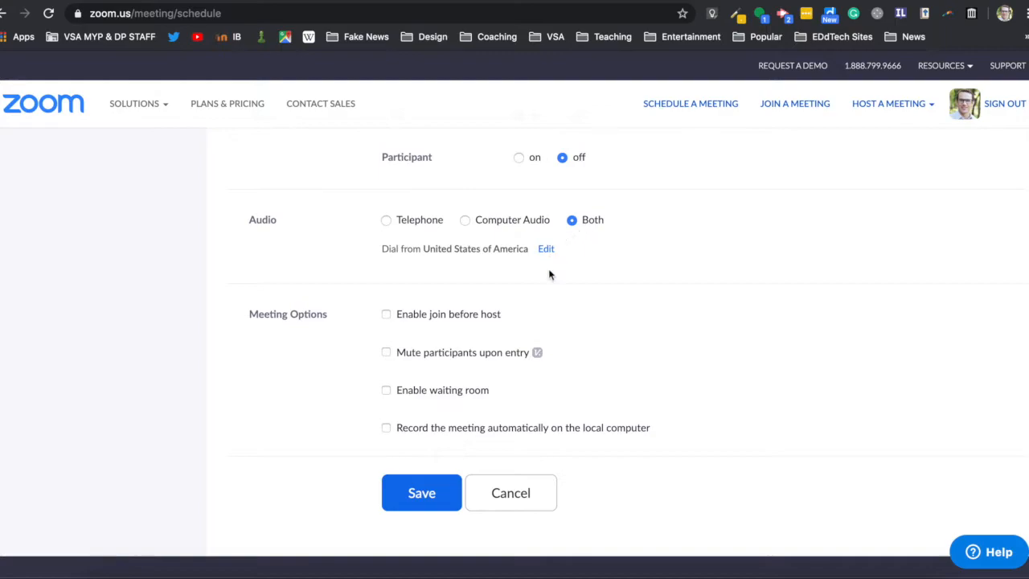
scroll(588, 321, "down", 1)
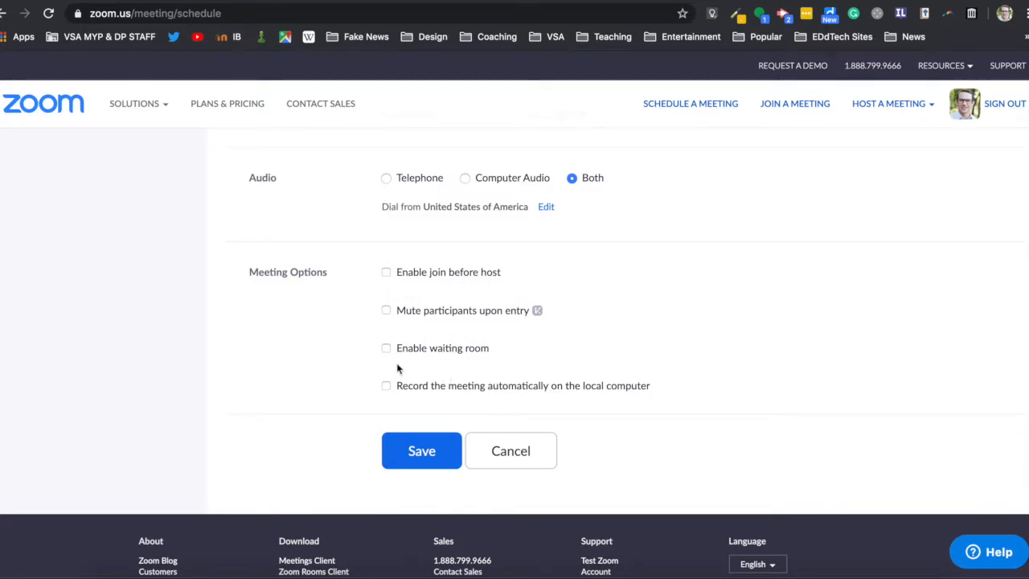
left_click(418, 452)
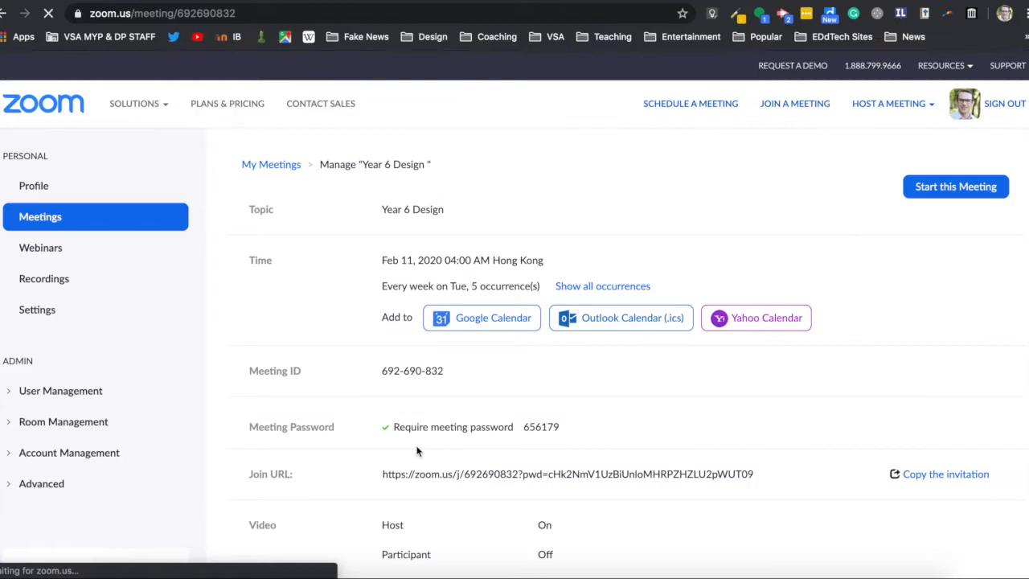
Open the meeting invitation and copy only its "Join Zoom Meeting" line with the join link
left_click(947, 475)
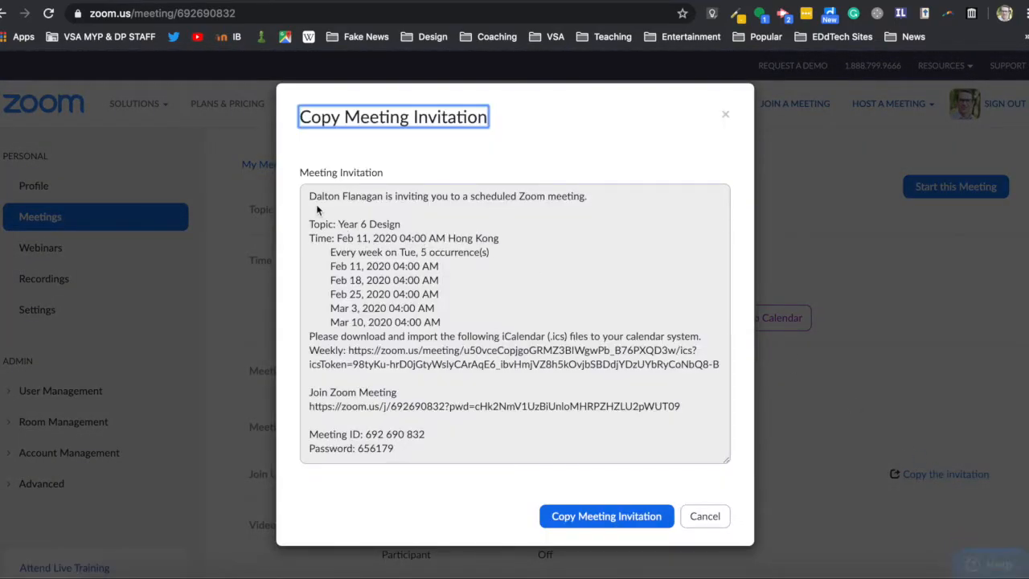
mouse_move(307, 197)
left_mouse_down()
mouse_move(351, 215)
mouse_move(450, 298)
mouse_move(322, 233)
mouse_move(317, 198)
left_mouse_up()
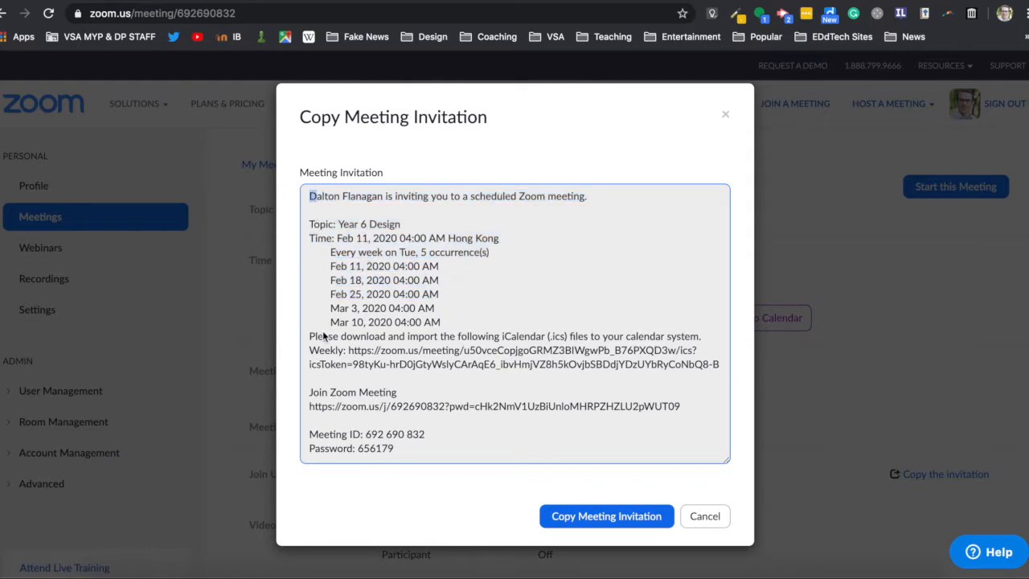
left_click_drag(307, 387, 633, 417)
key("ctrl+c")
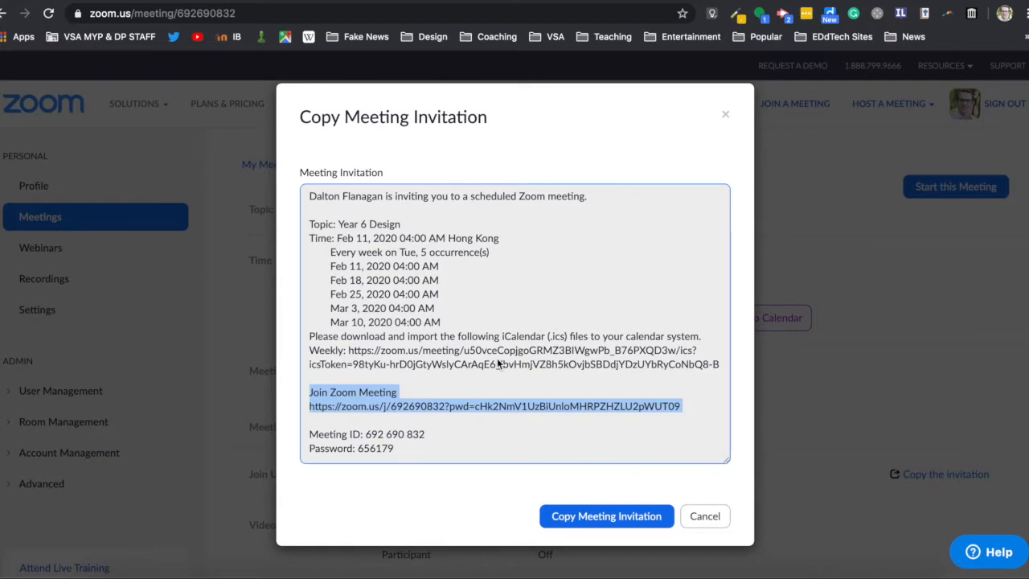
Open the class "2019-2020 Year 6 JCPT - Digital Design" in Google Classroom in a new browser tab
key("super+t")
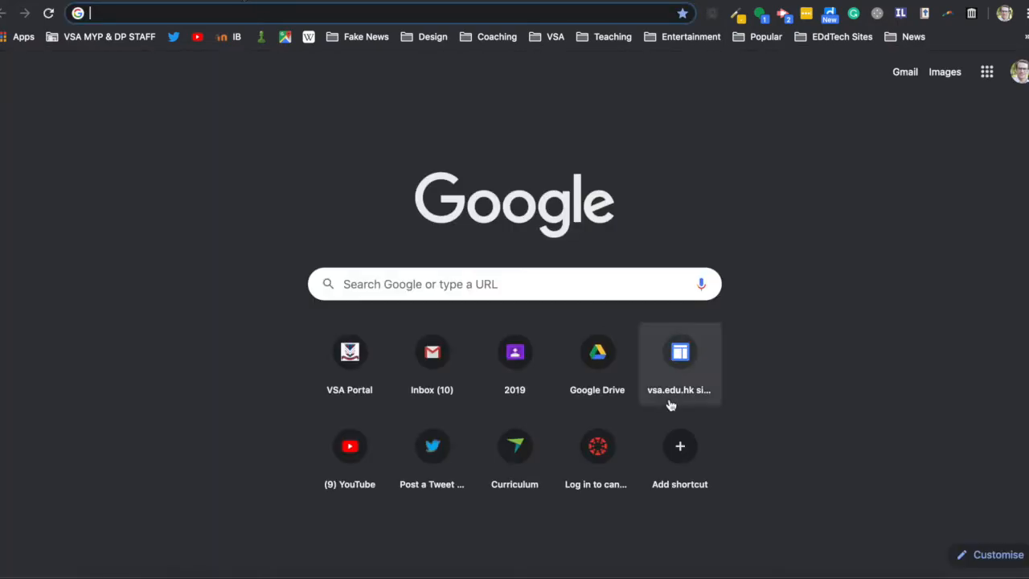
left_click(514, 348)
left_click(11, 74)
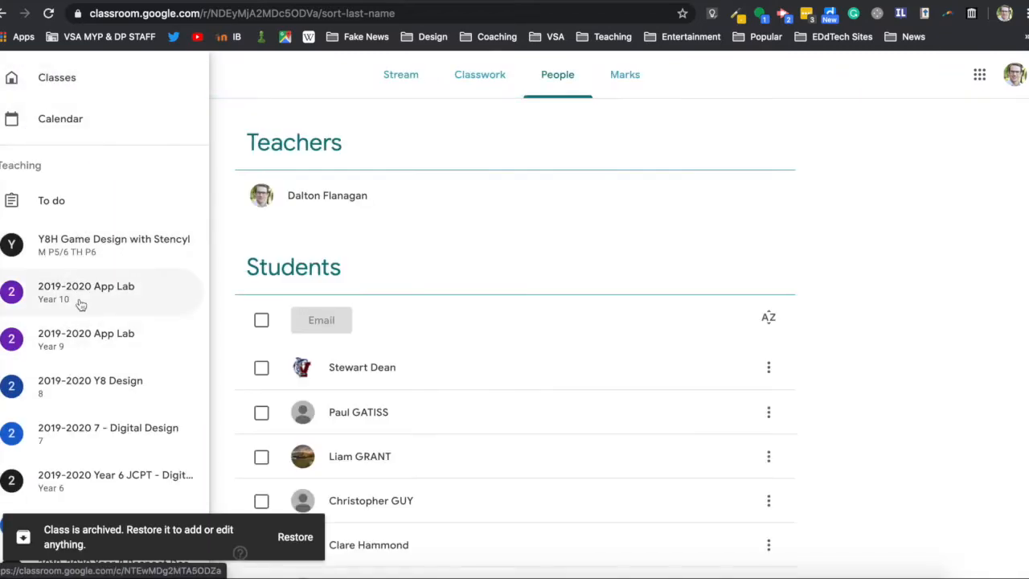
left_click(72, 481)
Draft a class stream announcement reading "Our next meeting", followed by a blank line and the copied Zoom join link
left_click(406, 337)
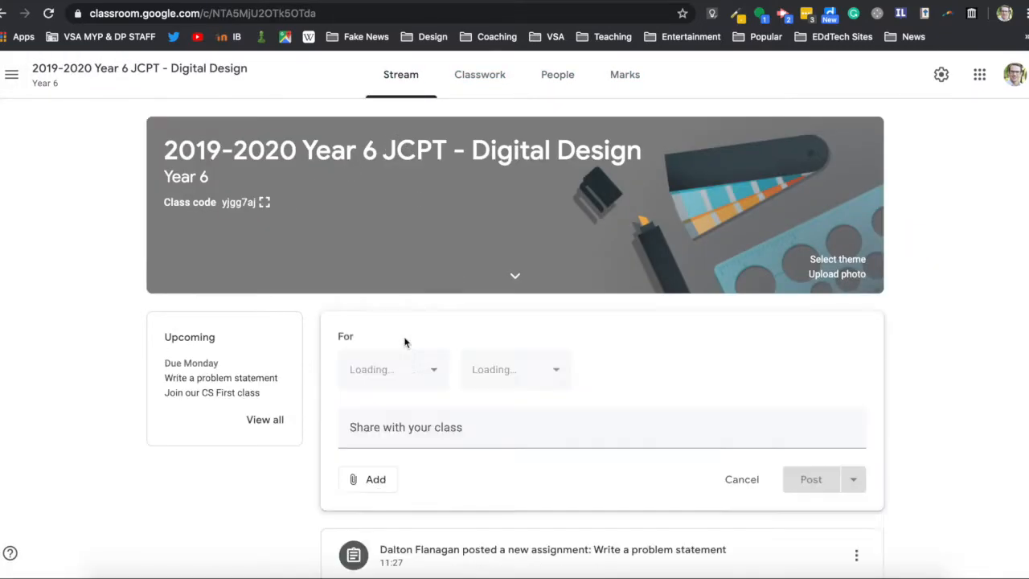
type("Ou")
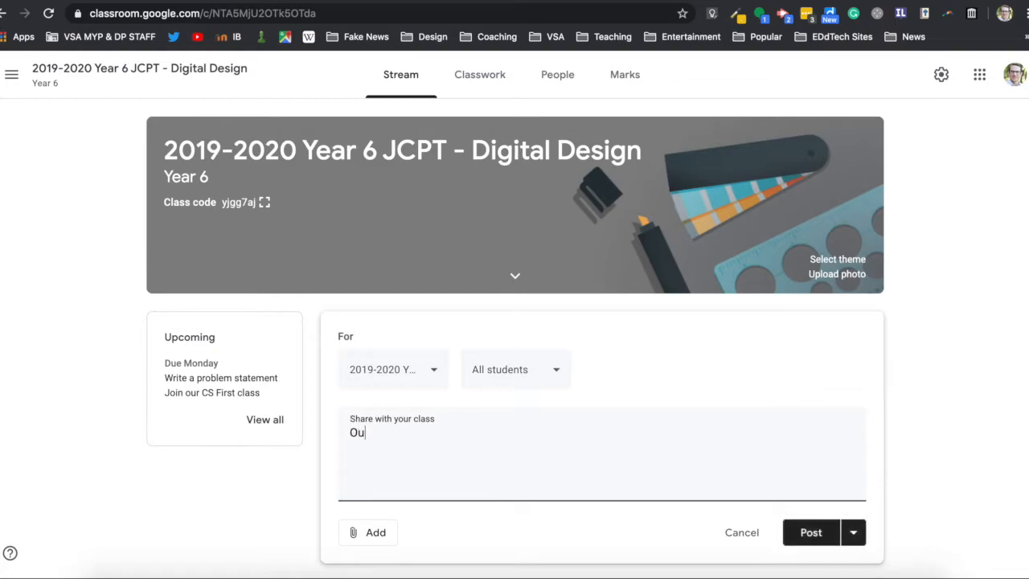
type("r next meetin")
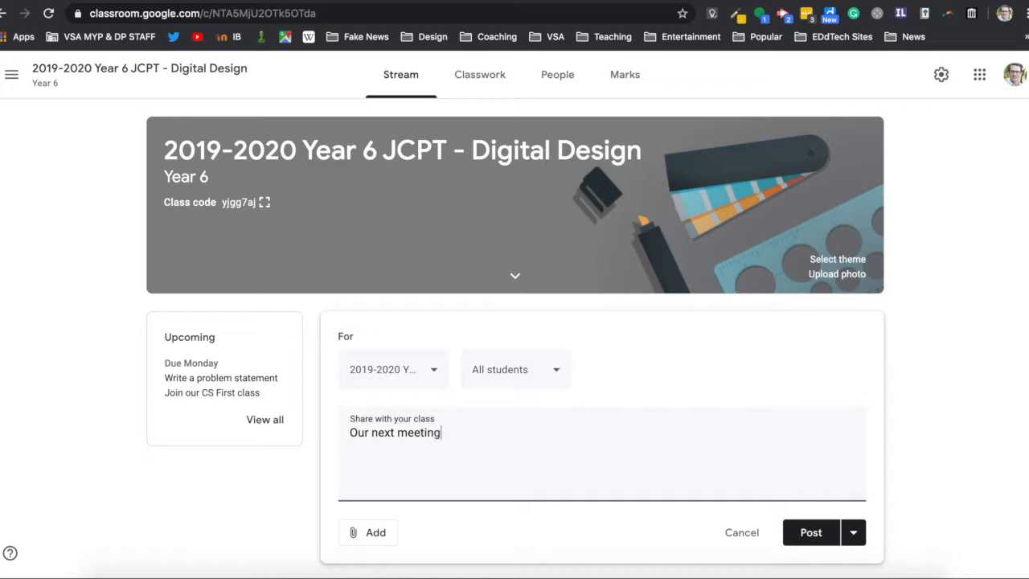
type("g")
key("Return")
key("Return")
key("ctrl+v")
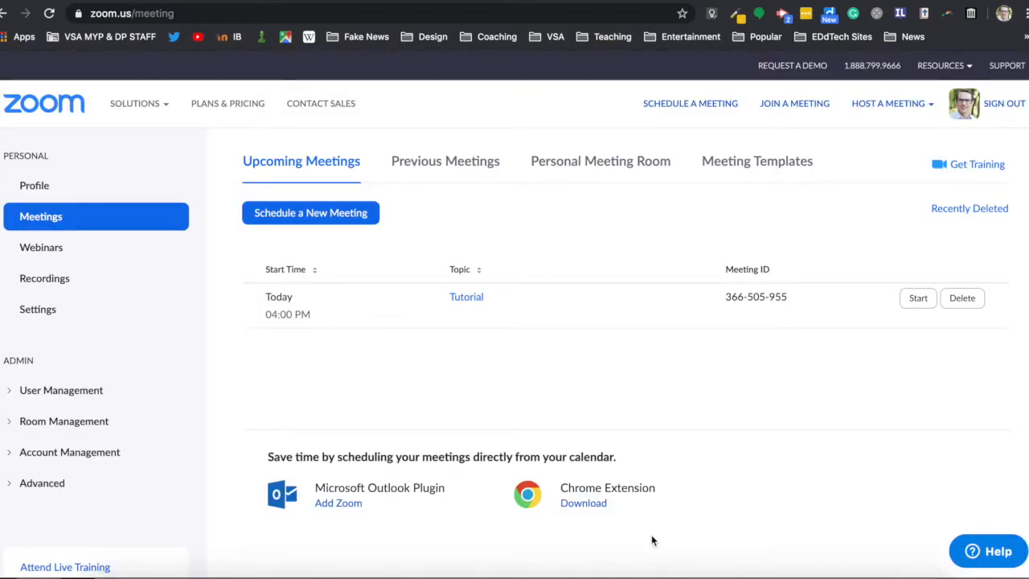
Start the upcoming "Tutorial" meeting from Zoom's meeting list and allow it to launch in the Zoom desktop app
left_click(477, 299)
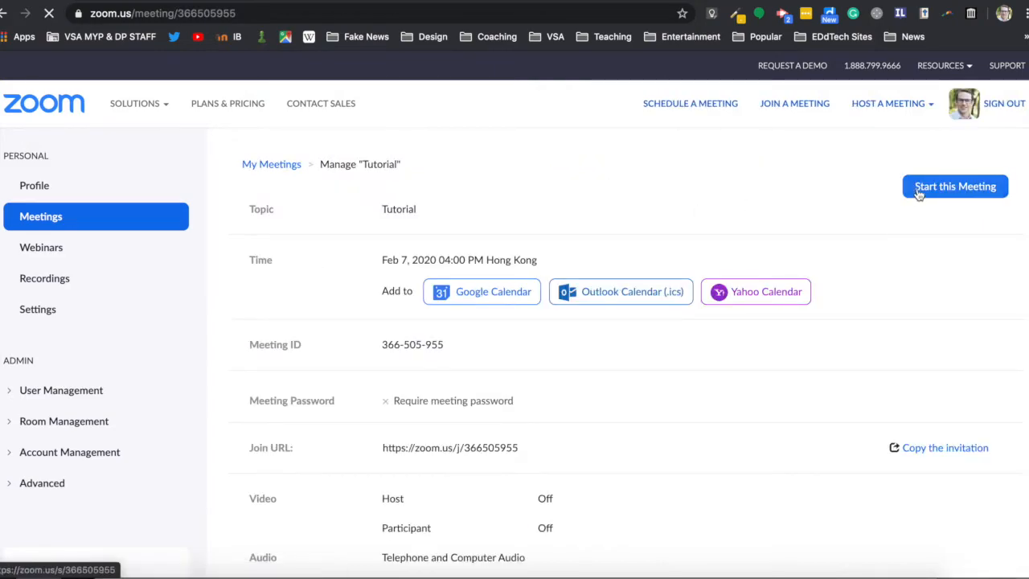
left_click(930, 187)
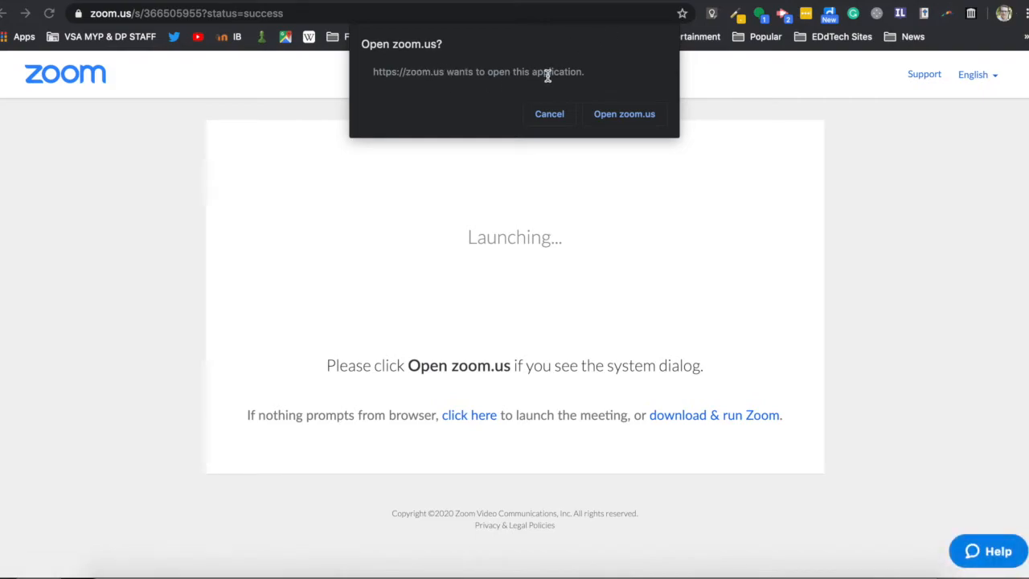
left_click(624, 114)
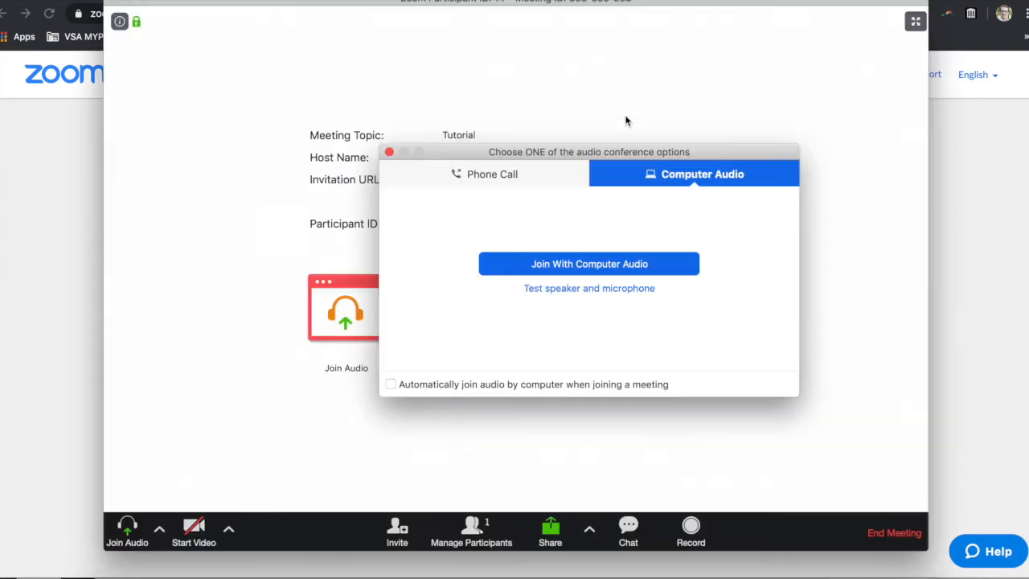
Join the Tutorial meeting with computer audio and start the webcam video
left_click(599, 269)
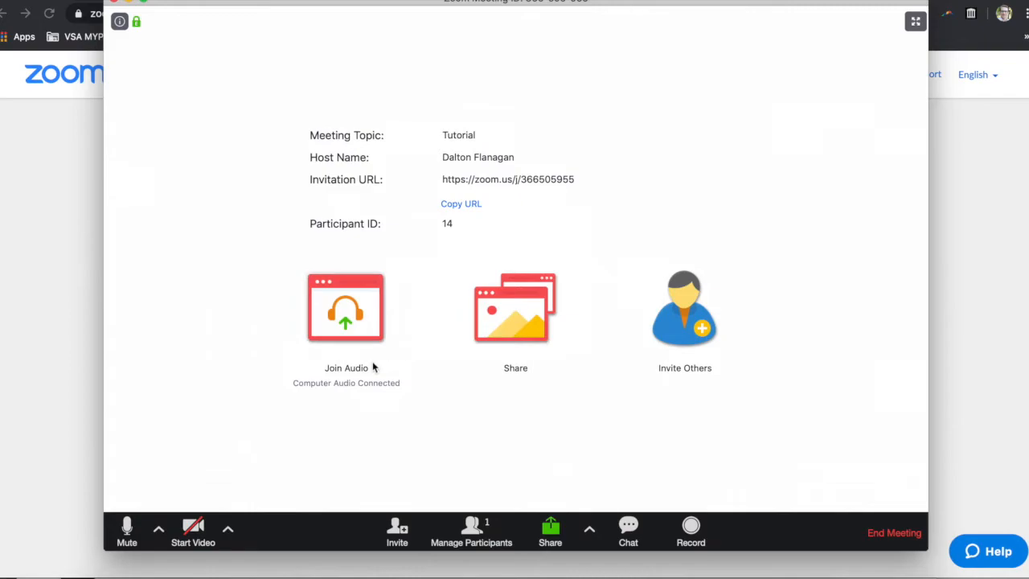
left_click(193, 528)
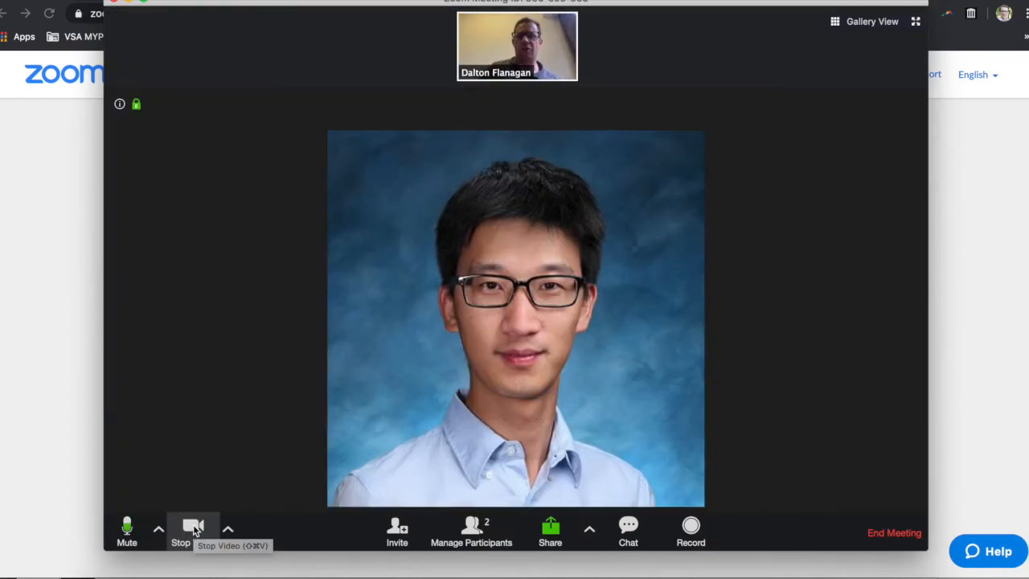
Mute your own microphone in the meeting and unmute it again
left_click(128, 529)
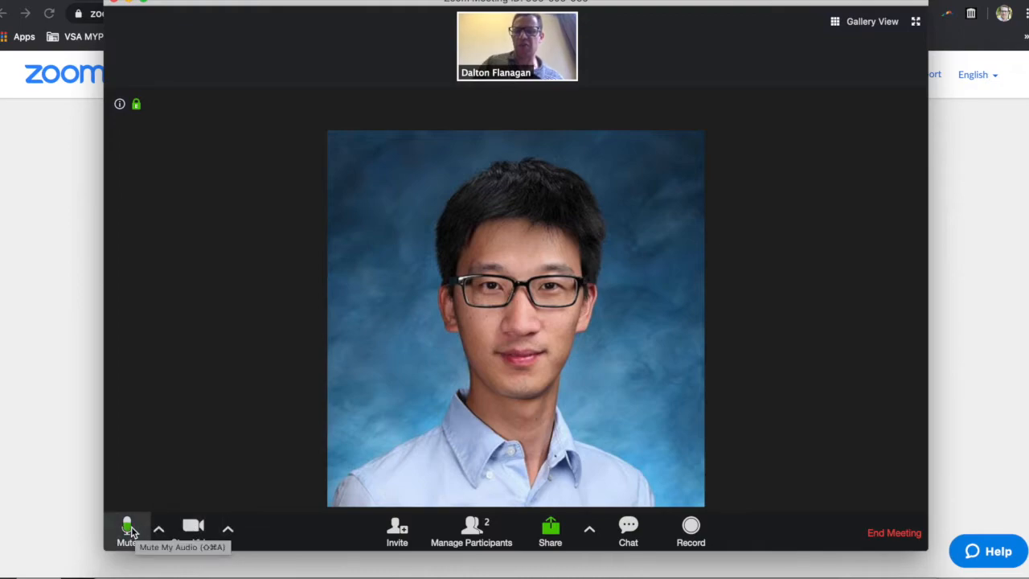
left_click(129, 528)
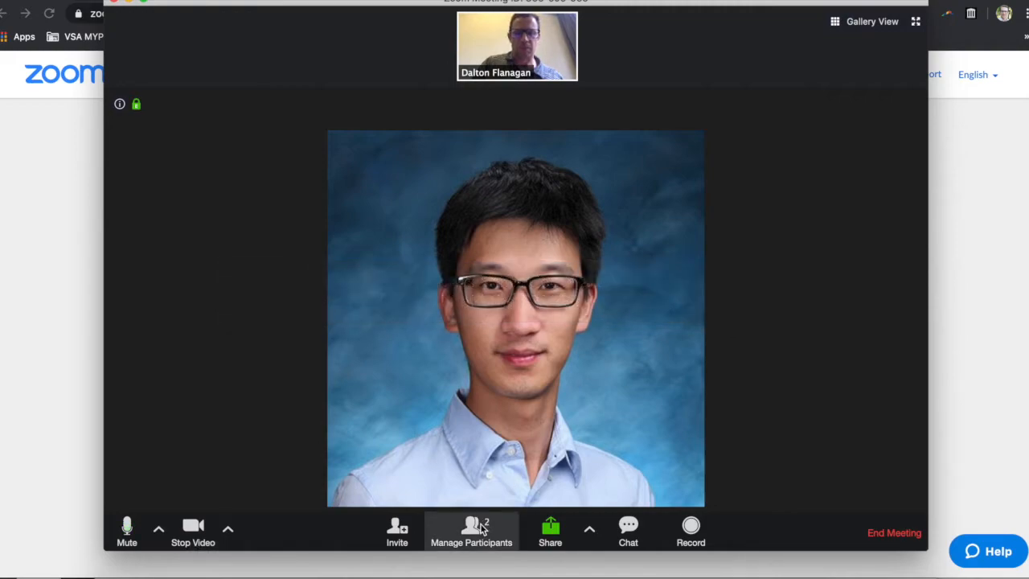
Start a screen share of the browser for the meeting participants
left_click(549, 528)
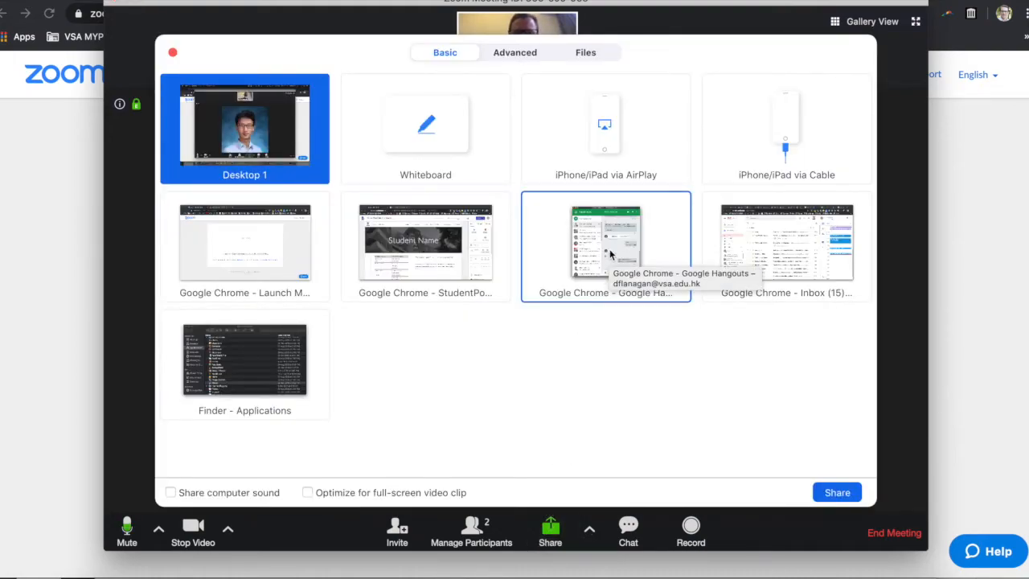
left_click(408, 277)
left_click(837, 490)
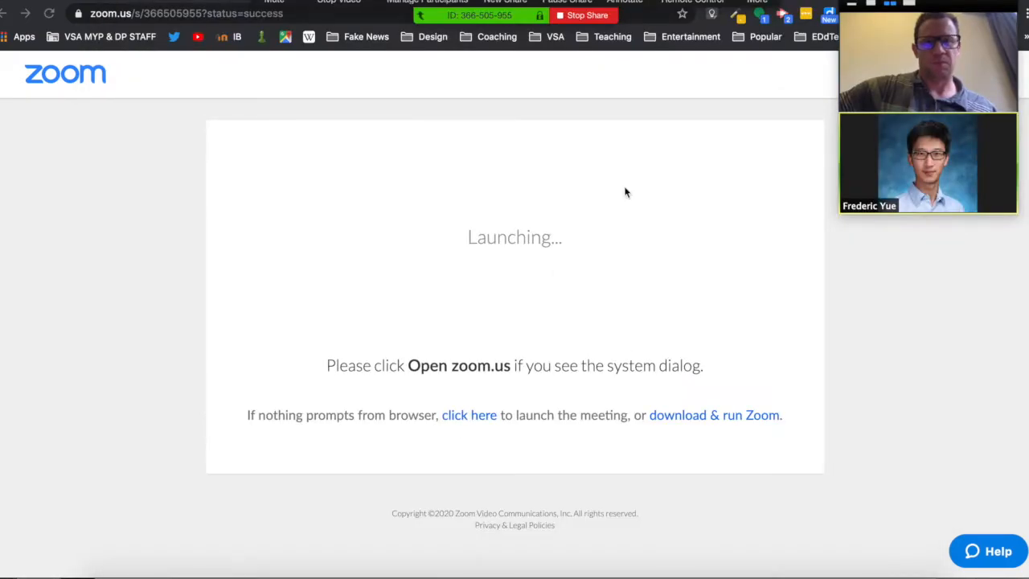
Show the top of the "2019-2020 Year 6 JCPT - Digital Design" class stream in the shared browser, and stop sharing
left_click(211, 1)
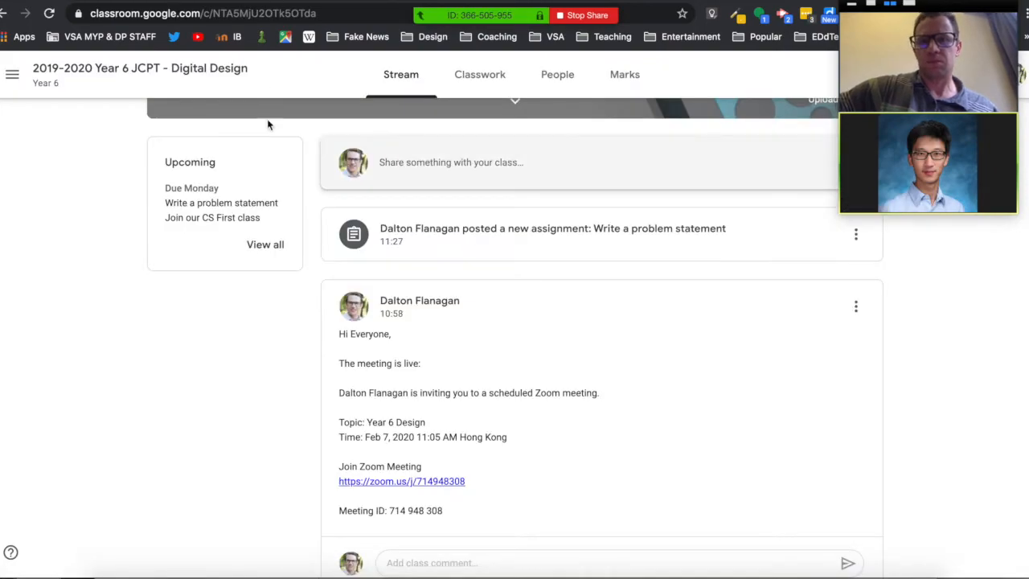
scroll(504, 333, "up", 3)
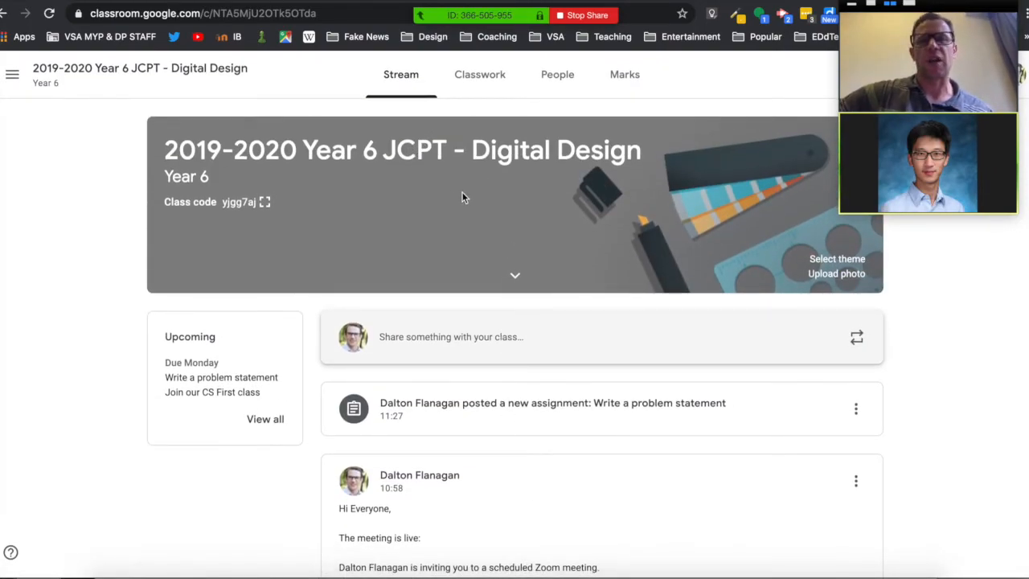
left_click(567, 16)
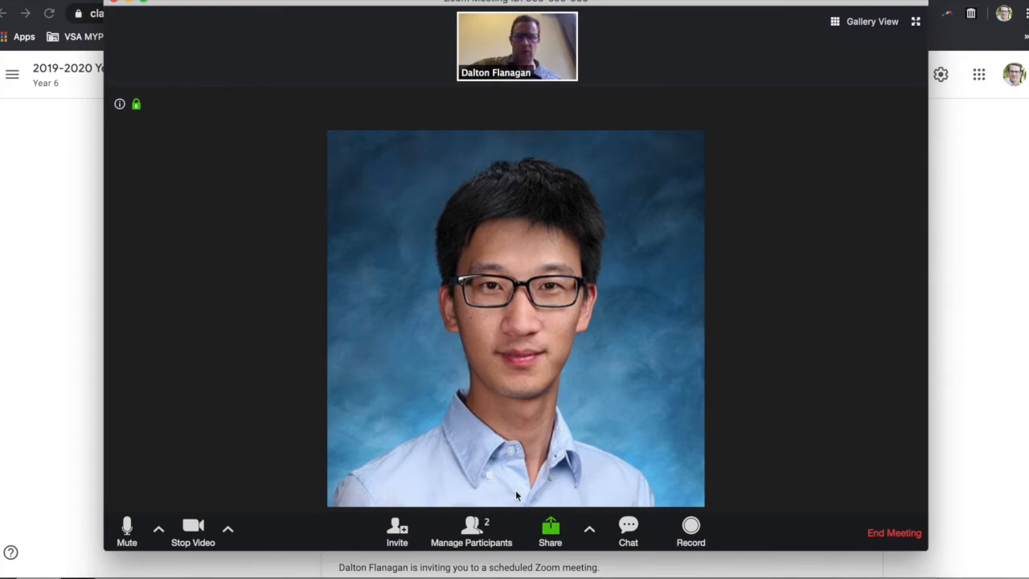
Share a Whiteboard with the meeting participants
left_click(549, 530)
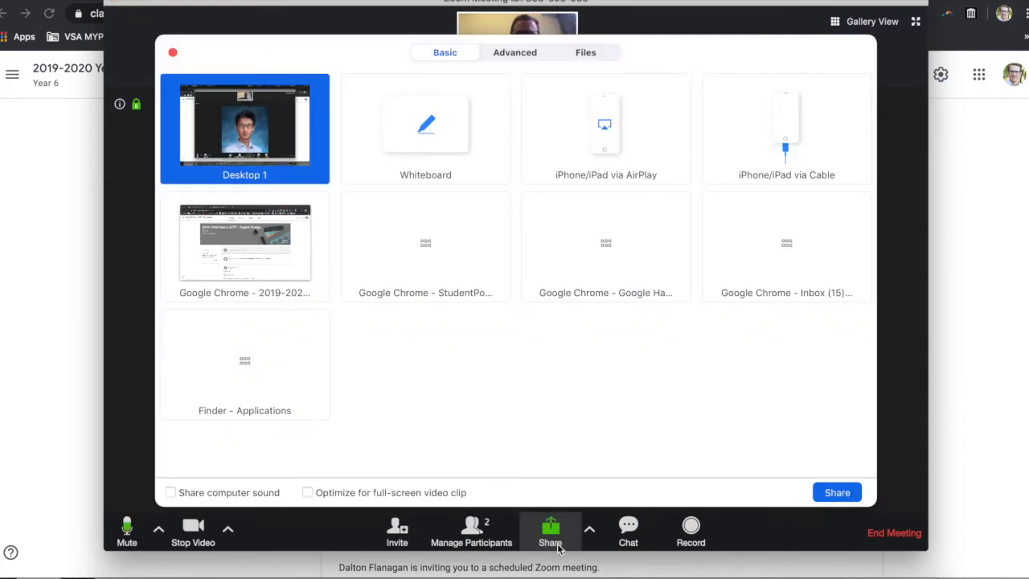
left_click(447, 135)
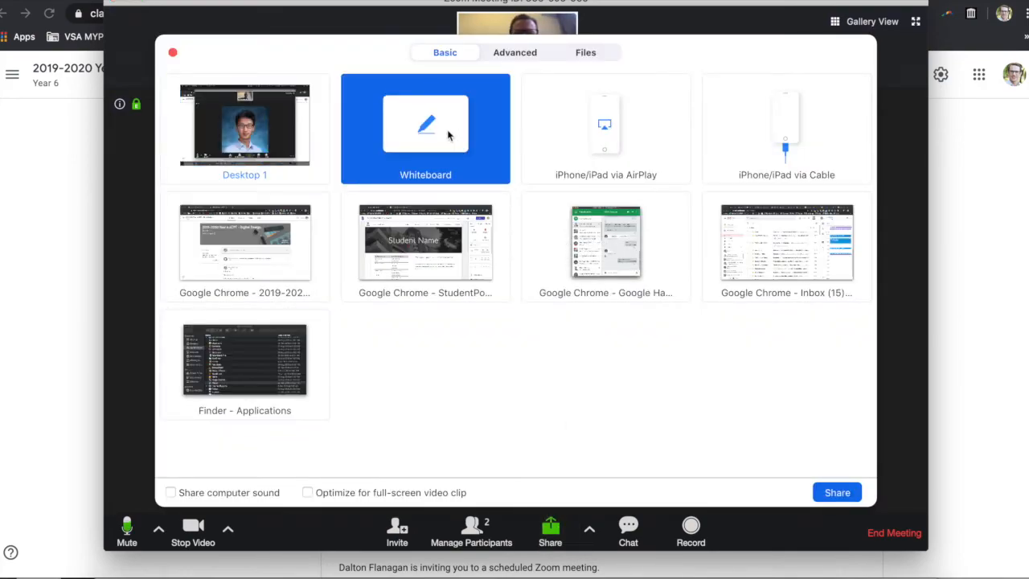
left_click(836, 498)
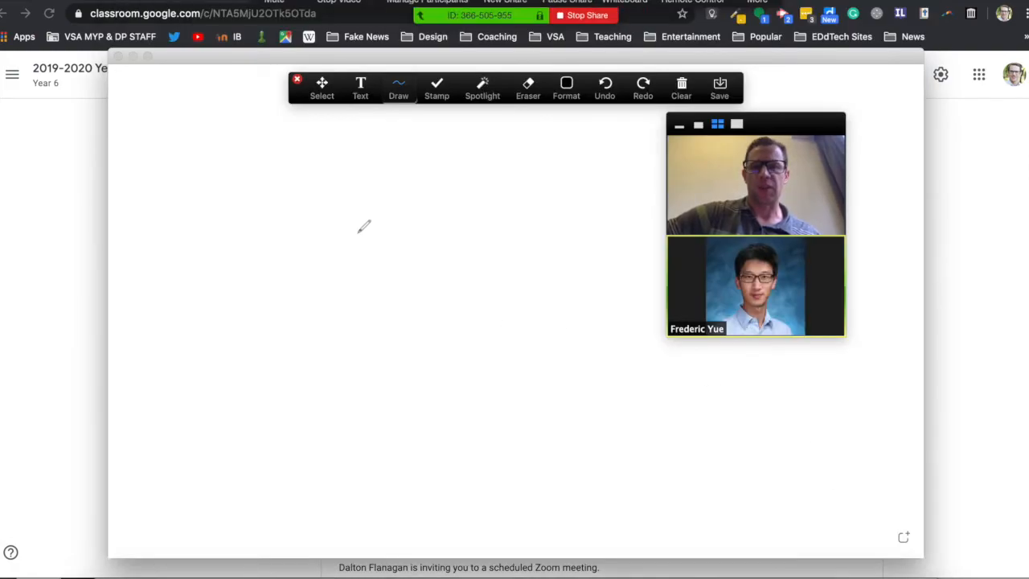
Draw three freehand strokes across the upper and middle part of the whiteboard, and stop sharing it
mouse_move(299, 201)
left_mouse_down()
mouse_move(326, 227)
mouse_move(350, 212)
mouse_move(339, 207)
mouse_move(397, 194)
mouse_move(372, 198)
left_mouse_up()
mouse_move(404, 159)
left_mouse_down()
mouse_move(405, 202)
mouse_move(442, 186)
mouse_move(476, 200)
left_mouse_up()
mouse_move(327, 270)
left_mouse_down()
mouse_move(328, 326)
mouse_move(394, 326)
mouse_move(412, 287)
mouse_move(486, 303)
left_mouse_up()
left_click(581, 15)
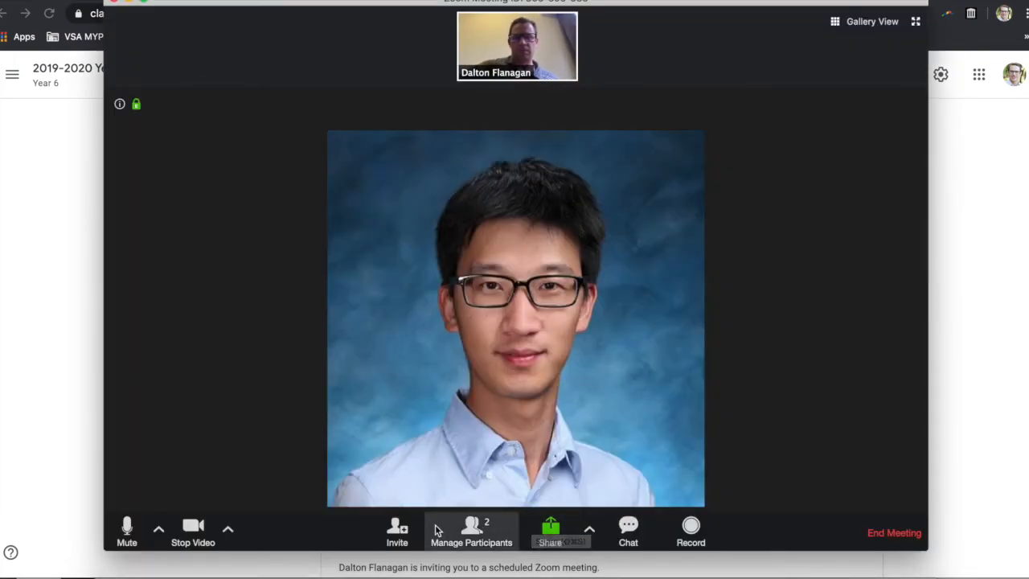
Send the chat message "They can use the chat" to Everyone in the meeting
left_click(627, 526)
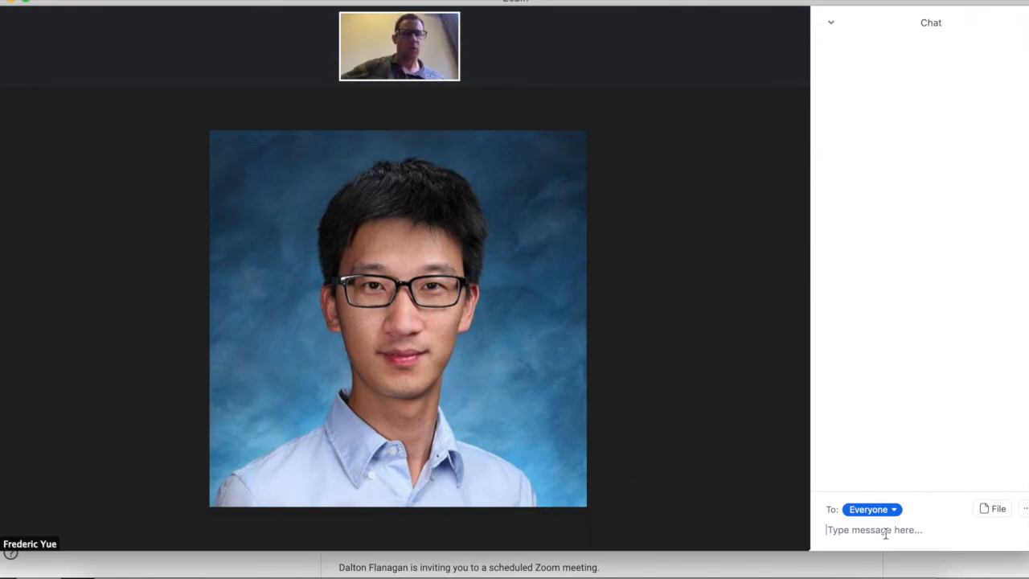
type("They can use the chat")
key("Return")
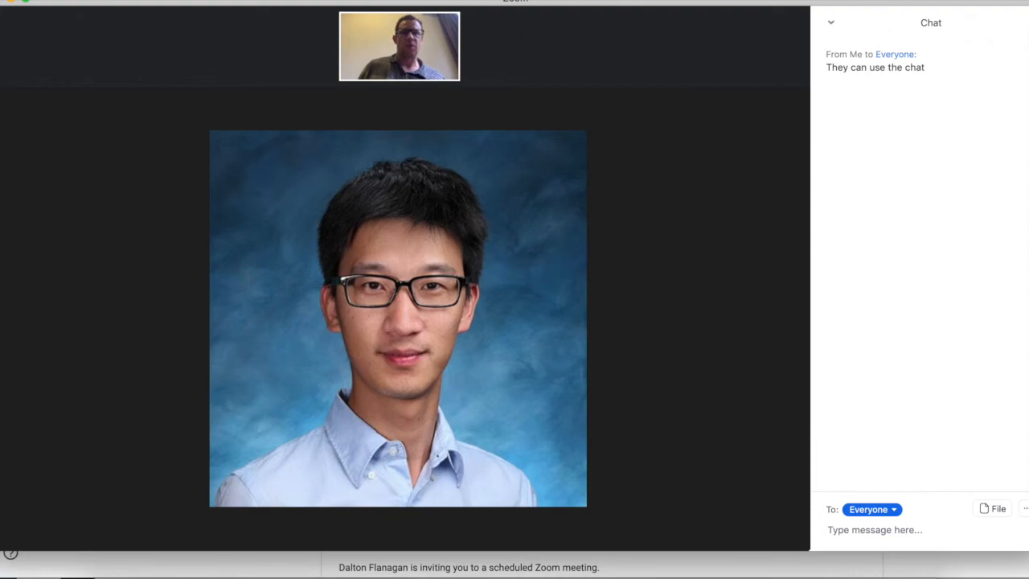
Switch the meeting to Gallery View and mute the other participant
mouse_move(544, 179)
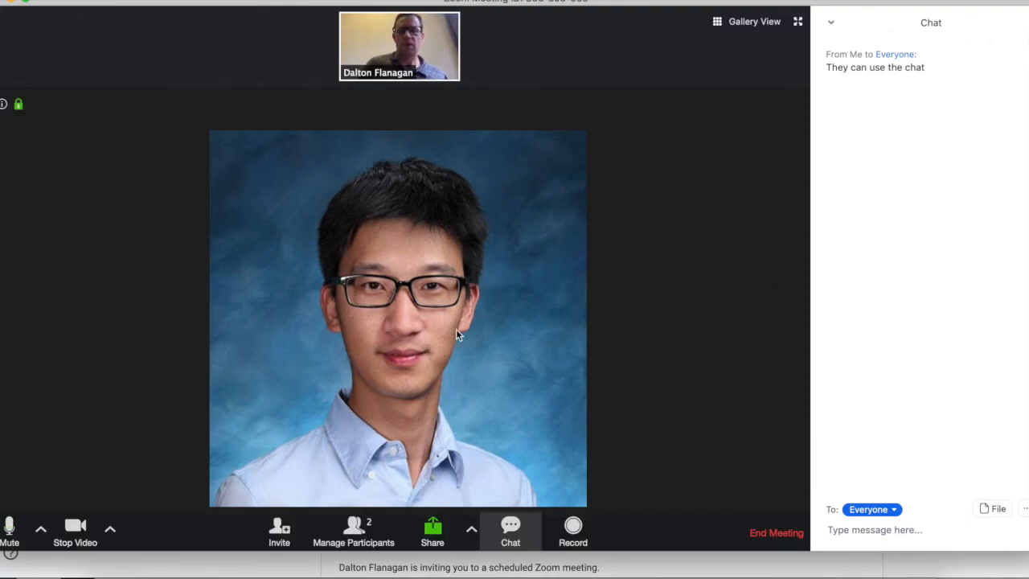
left_click(720, 24)
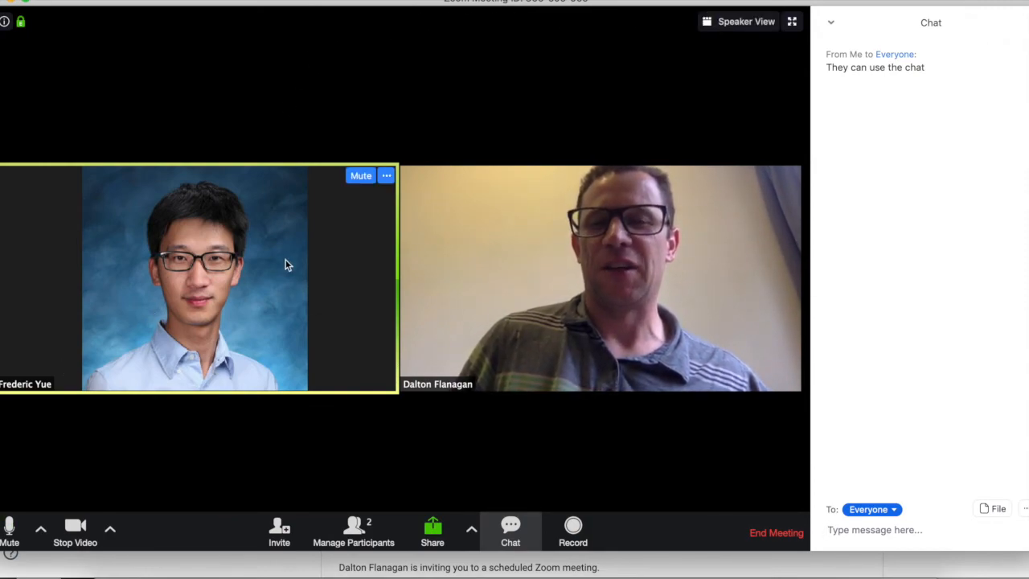
left_click(359, 179)
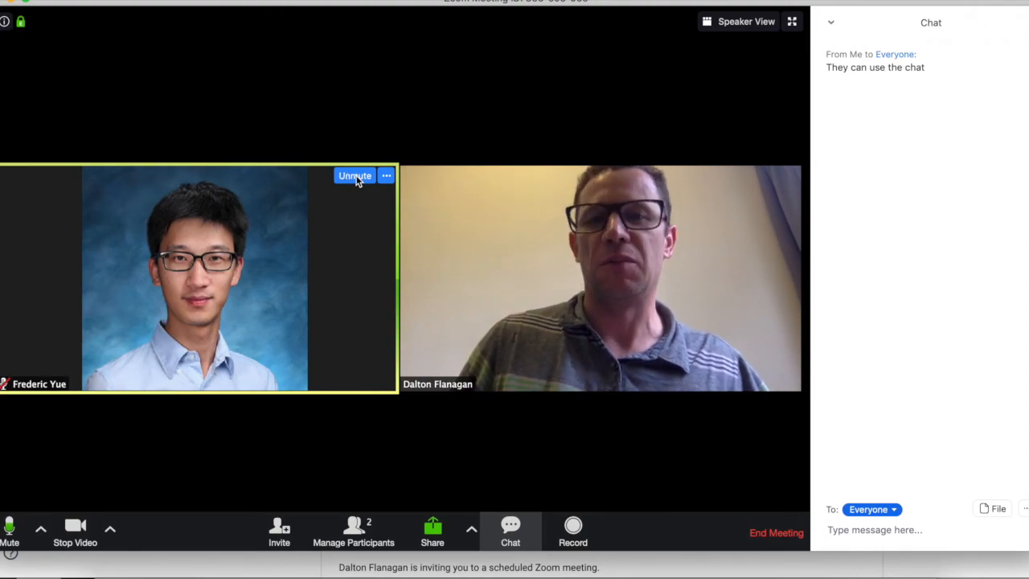